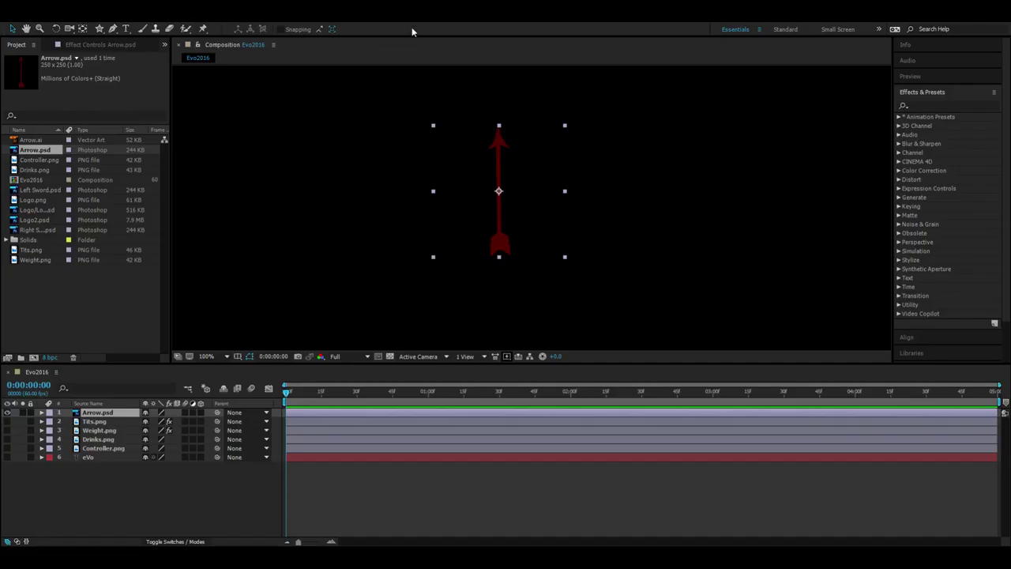
Delete the existing Arrow.psd layer from the Evo2016 composition.
{"action": "mouse_move", "coordinate": [497, 144]}
{"action": "left_mouse_down"}
{"action": "mouse_move", "coordinate": [385, 145]}
{"action": "mouse_move", "coordinate": [505, 150]}
{"action": "left_mouse_up"}
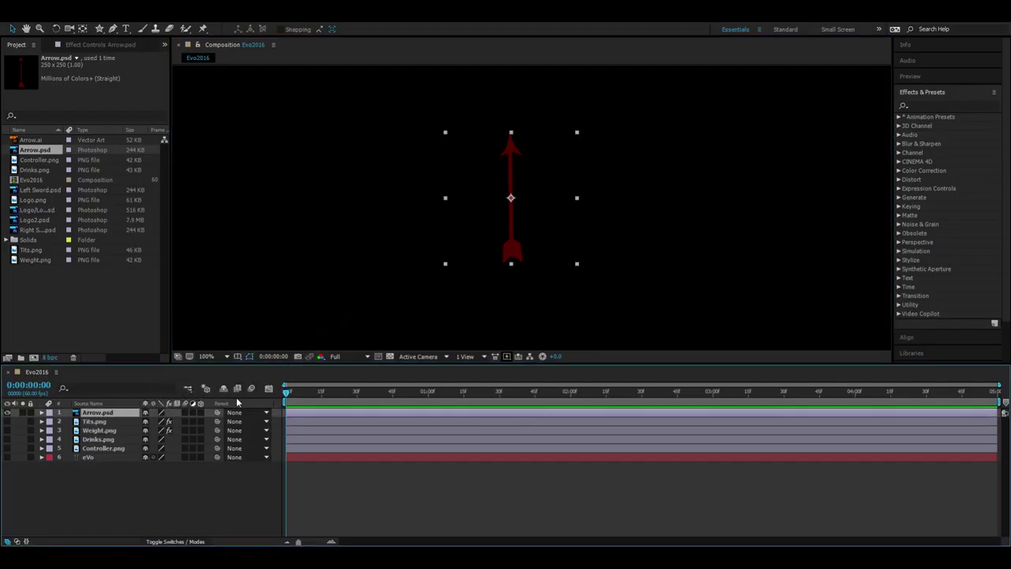
{"action": "mouse_move", "coordinate": [511, 158]}
{"action": "left_mouse_down"}
{"action": "mouse_move", "coordinate": [484, 155]}
{"action": "mouse_move", "coordinate": [496, 167]}
{"action": "left_mouse_up"}
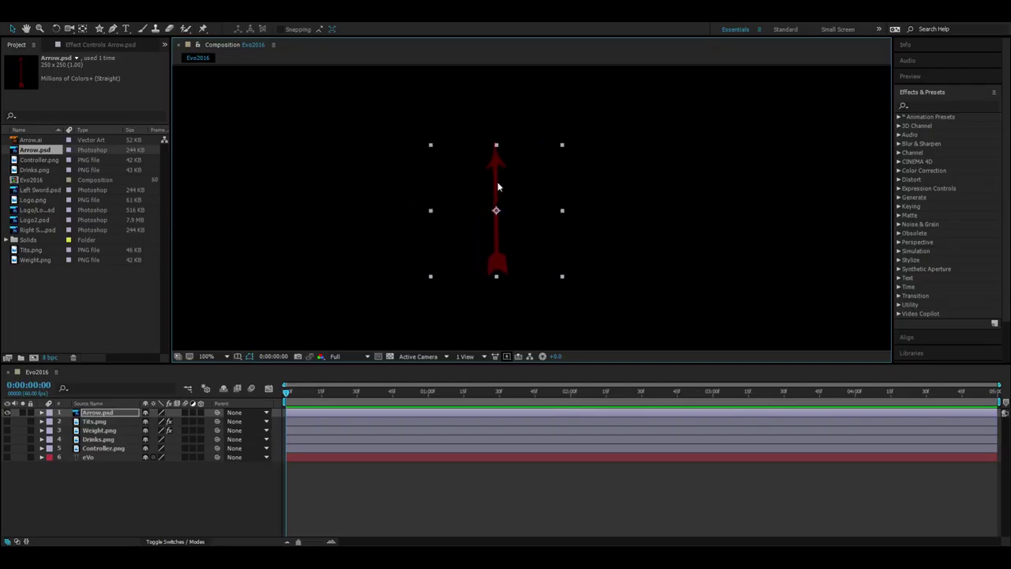
{"action": "left_click", "coordinate": [107, 414]}
{"action": "key", "text": "Delete"}
{"action": "key", "text": "Delete"}
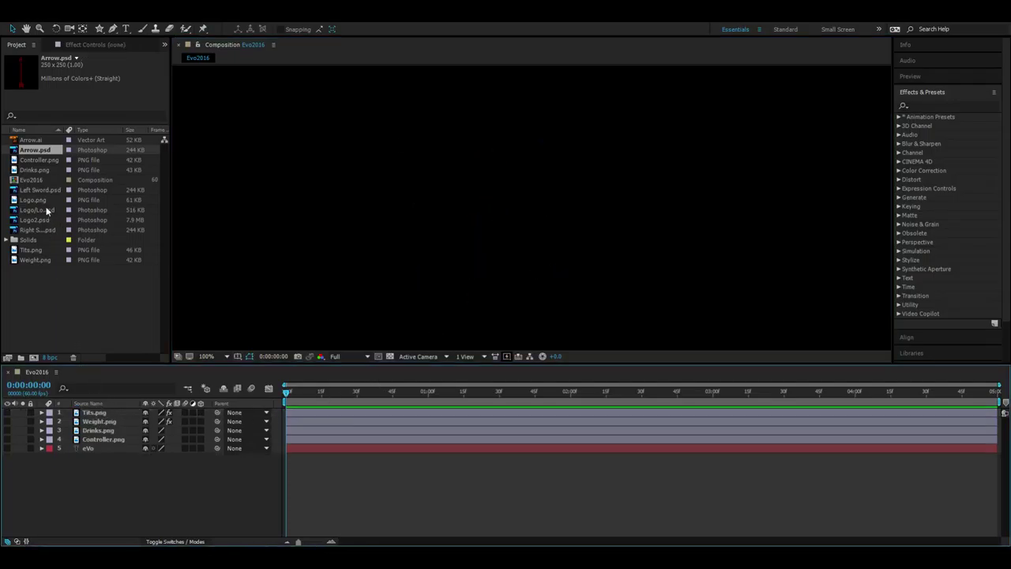
Add Arrow.psd from the project footage to the composition and position it near the middle of the frame.
{"action": "left_click", "coordinate": [40, 150]}
{"action": "left_click_drag", "start_coordinate": [43, 155], "coordinate": [541, 204]}
{"action": "left_click_drag", "start_coordinate": [535, 150], "coordinate": [502, 156]}
{"action": "left_click", "coordinate": [248, 492]}
{"action": "left_click", "coordinate": [489, 167]}
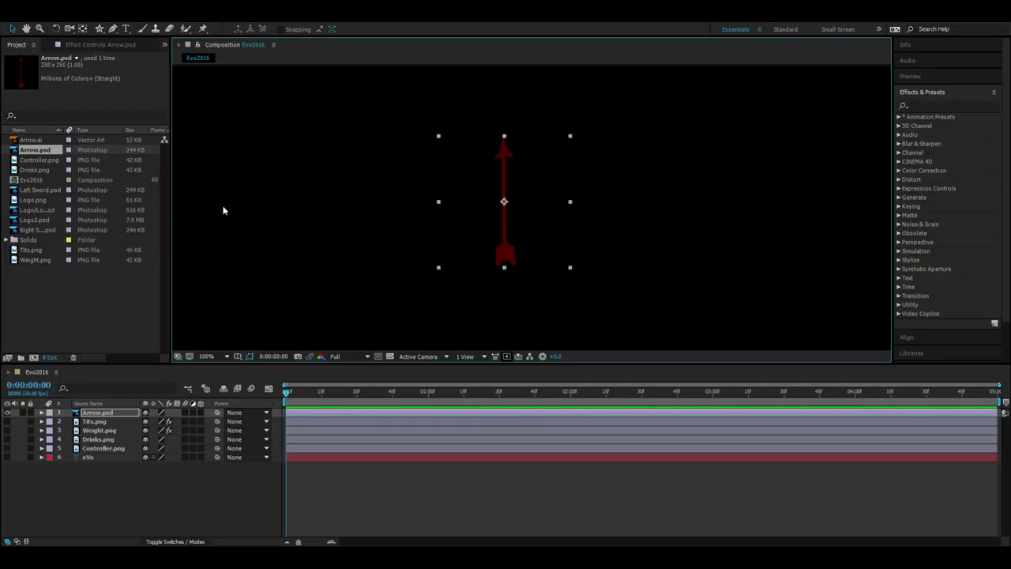
Auto-trace the Arrow.psd layer for the current frame using the Alpha channel, applying the result to a new layer.
{"action": "right_click", "coordinate": [105, 415]}
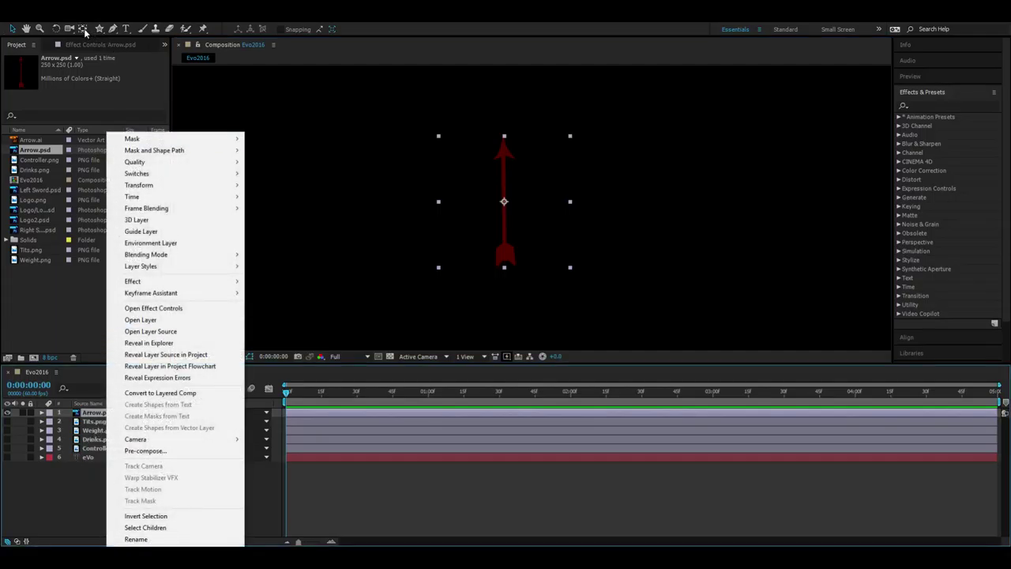
{"action": "left_click", "coordinate": [88, 18]}
{"action": "left_click", "coordinate": [112, 400]}
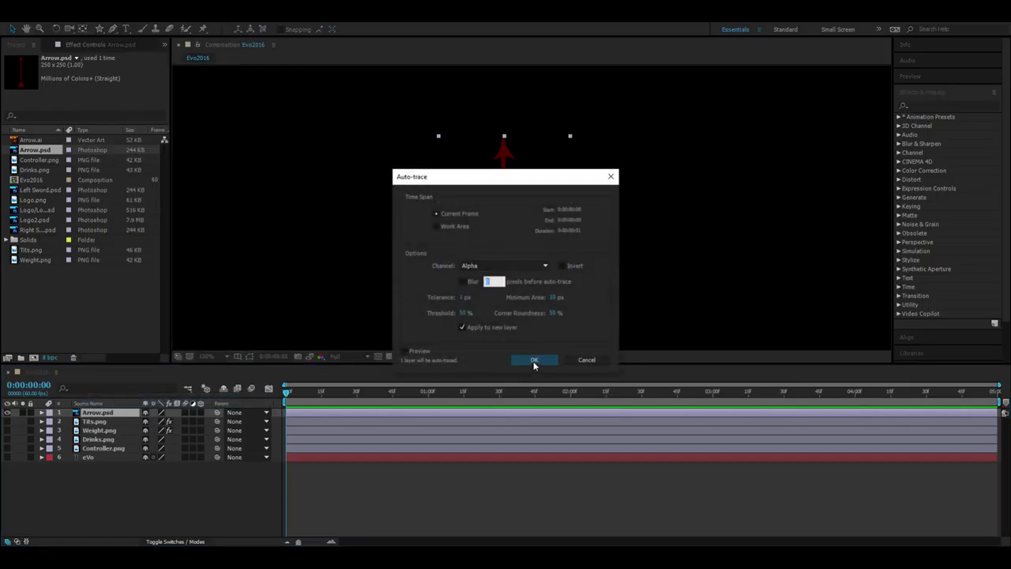
{"action": "left_click", "coordinate": [534, 361]}
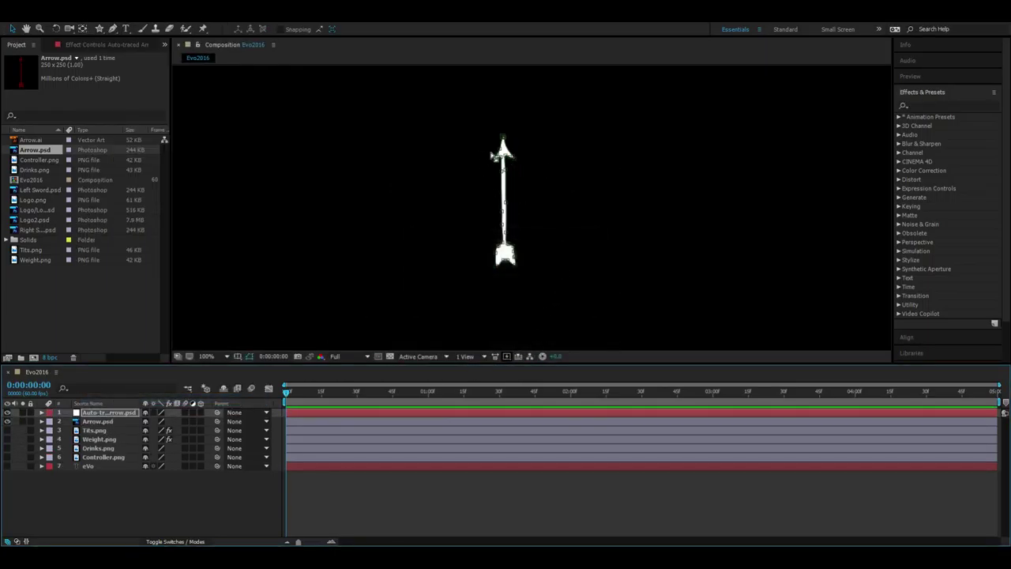
Reveal the auto-traced layer's mask and toggle the layer's visibility to examine the traced arrow outline.
{"action": "left_click", "coordinate": [42, 412]}
{"action": "left_click", "coordinate": [51, 422]}
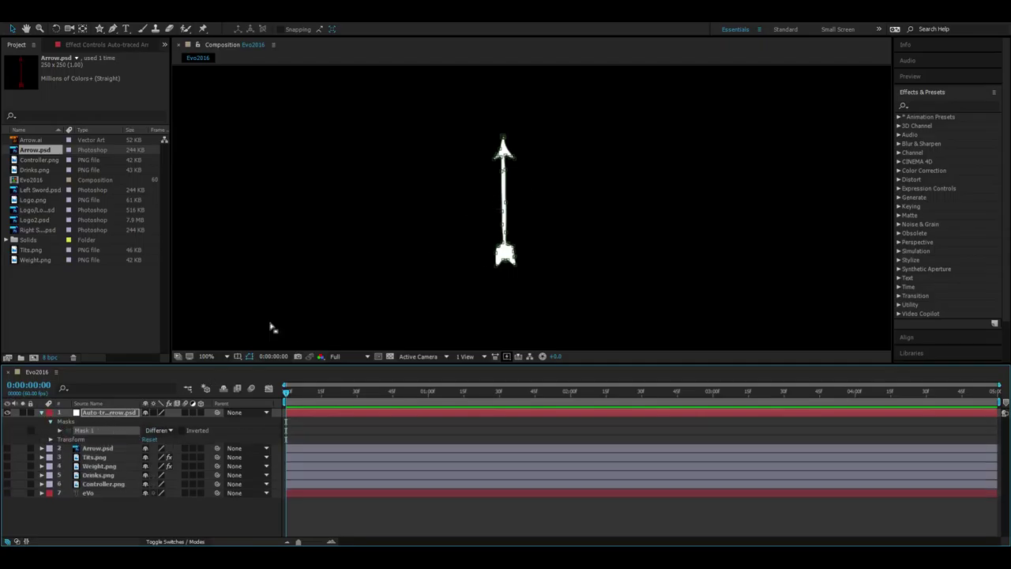
{"action": "left_click", "coordinate": [7, 413]}
{"action": "left_click", "coordinate": [7, 412]}
{"action": "left_click", "coordinate": [7, 412]}
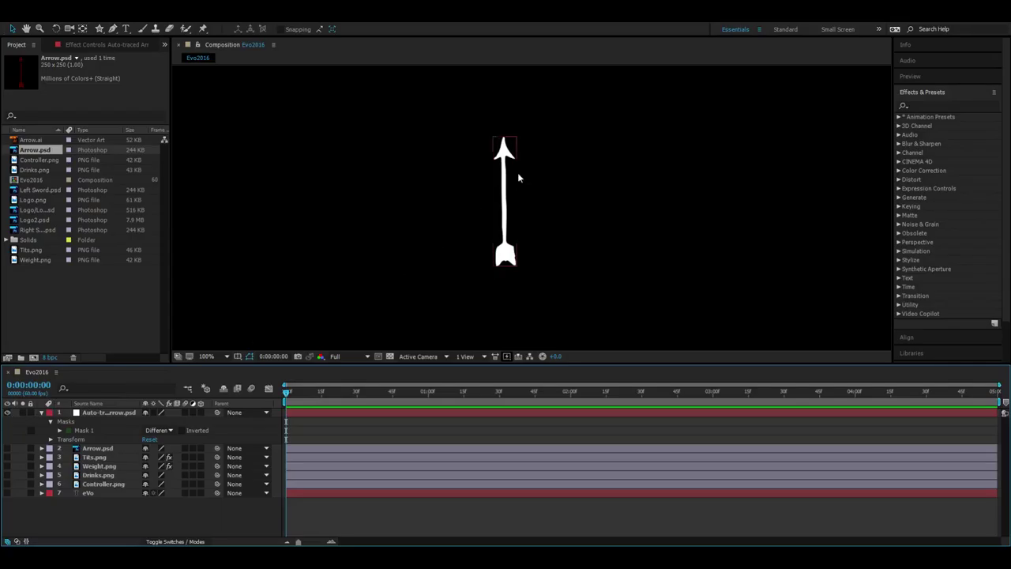
{"action": "left_click", "coordinate": [118, 413]}
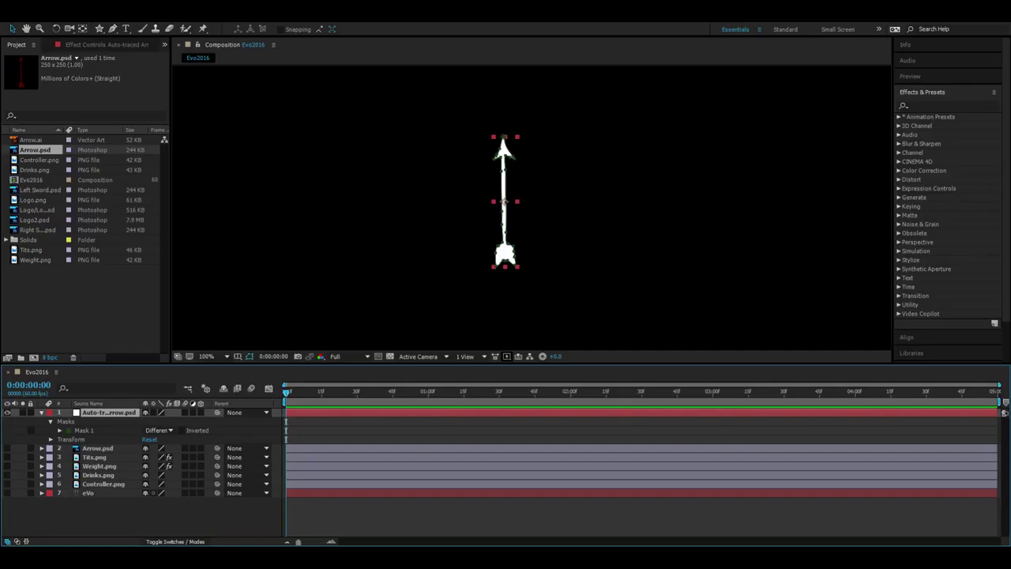
Create a new shape layer and rename it Arrow.
{"action": "left_click", "coordinate": [88, 17]}
{"action": "mouse_move", "coordinate": [109, 34]}
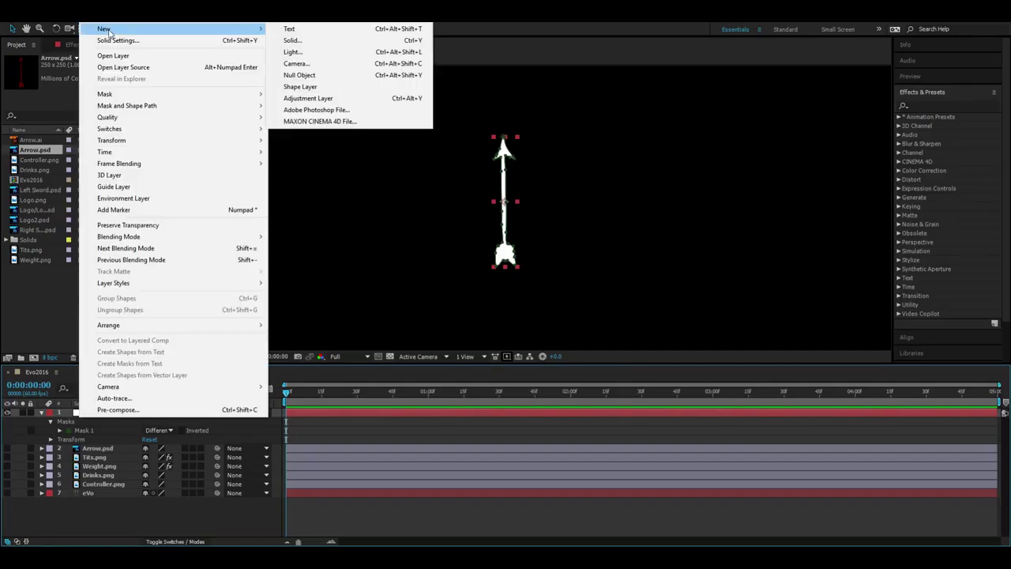
{"action": "left_click", "coordinate": [347, 87]}
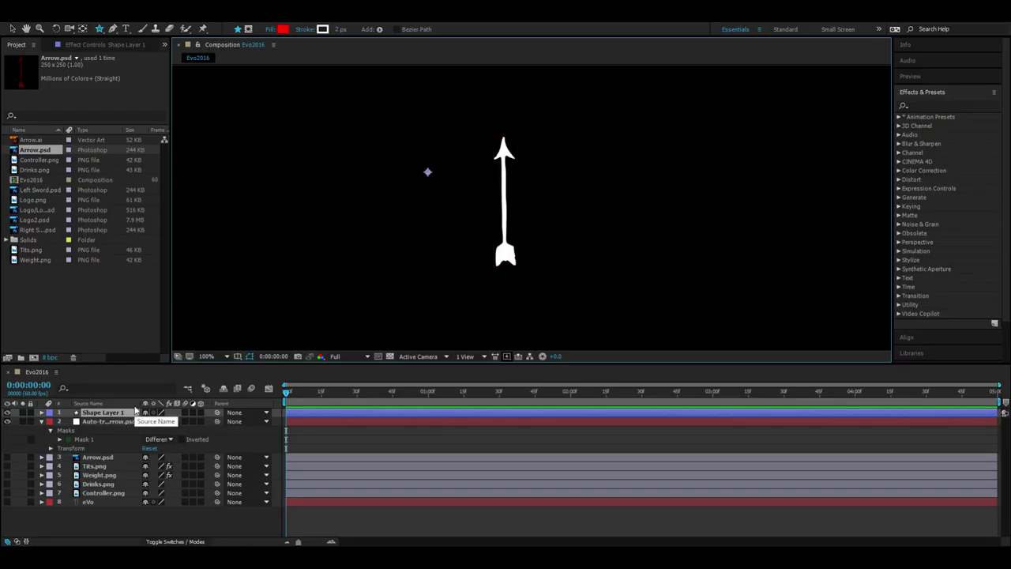
{"action": "left_click", "coordinate": [119, 420]}
{"action": "left_click", "coordinate": [120, 414]}
{"action": "key", "text": "Return"}
{"action": "type", "text": "Arrow"}
{"action": "key", "text": "Return"}
Copy the Mask Path property of Mask 1 on the auto-traced layer.
{"action": "left_click", "coordinate": [112, 422]}
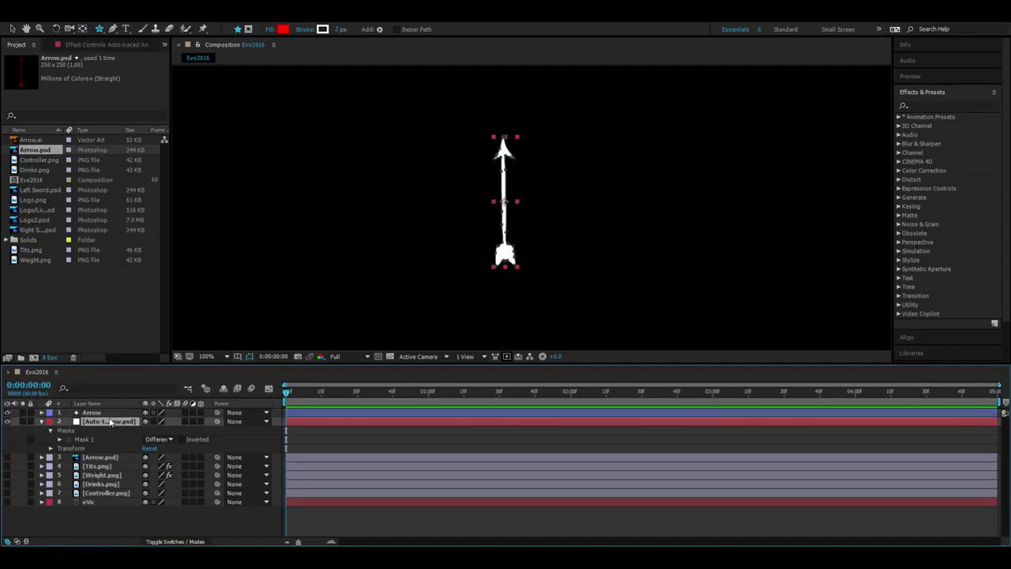
{"action": "left_click", "coordinate": [59, 439]}
{"action": "left_click", "coordinate": [104, 447]}
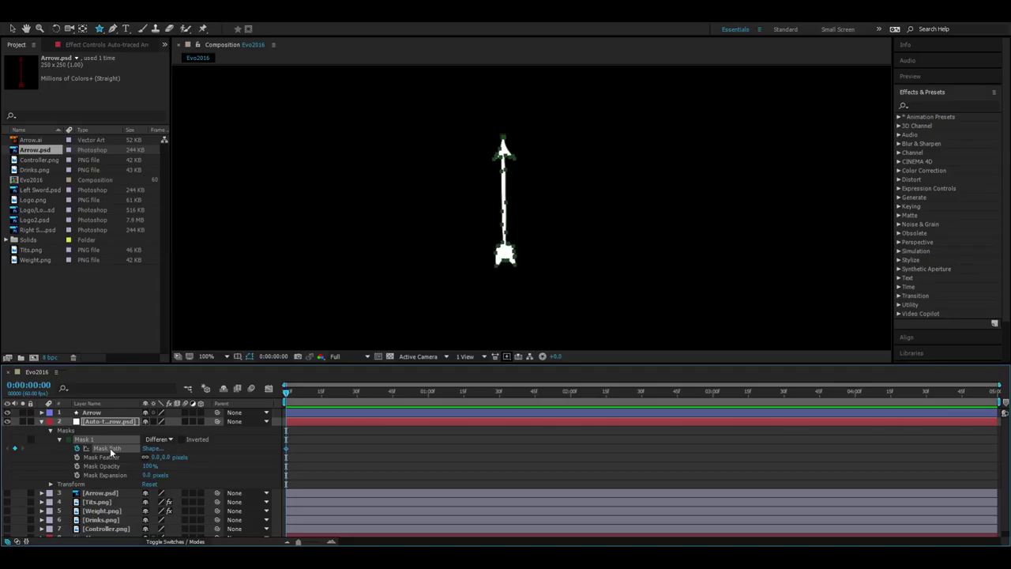
{"action": "left_click", "coordinate": [52, 16]}
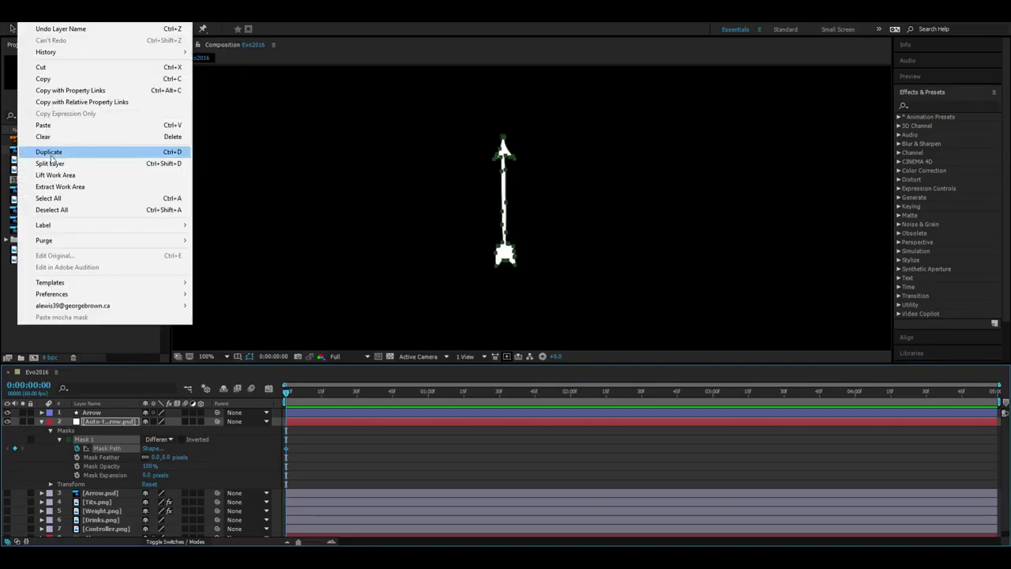
{"action": "left_click", "coordinate": [72, 102]}
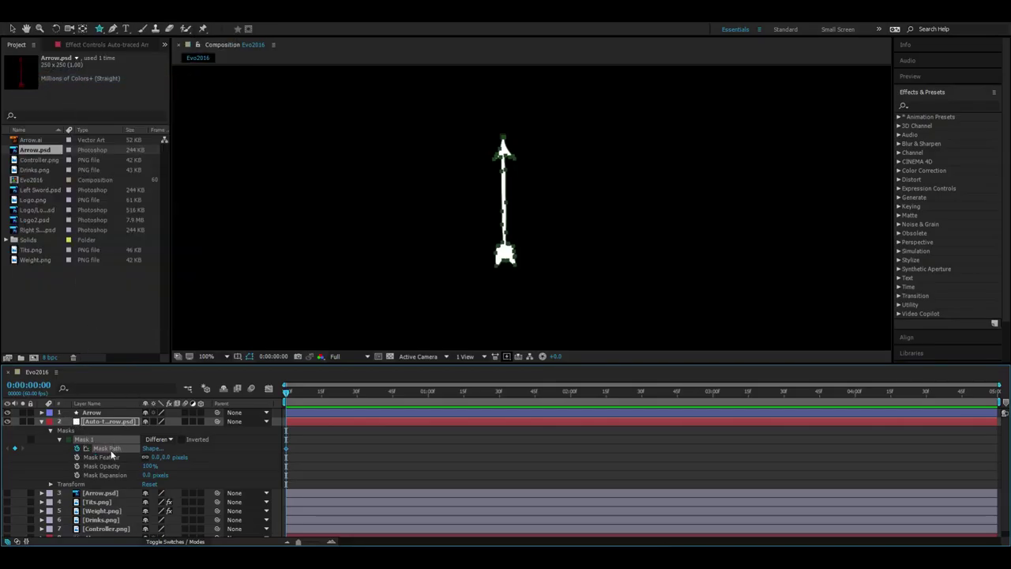
Hide and collapse the auto-traced layer, and expand the Arrow shape layer's properties.
{"action": "left_click", "coordinate": [7, 421]}
{"action": "left_click", "coordinate": [42, 412]}
{"action": "left_click", "coordinate": [43, 439]}
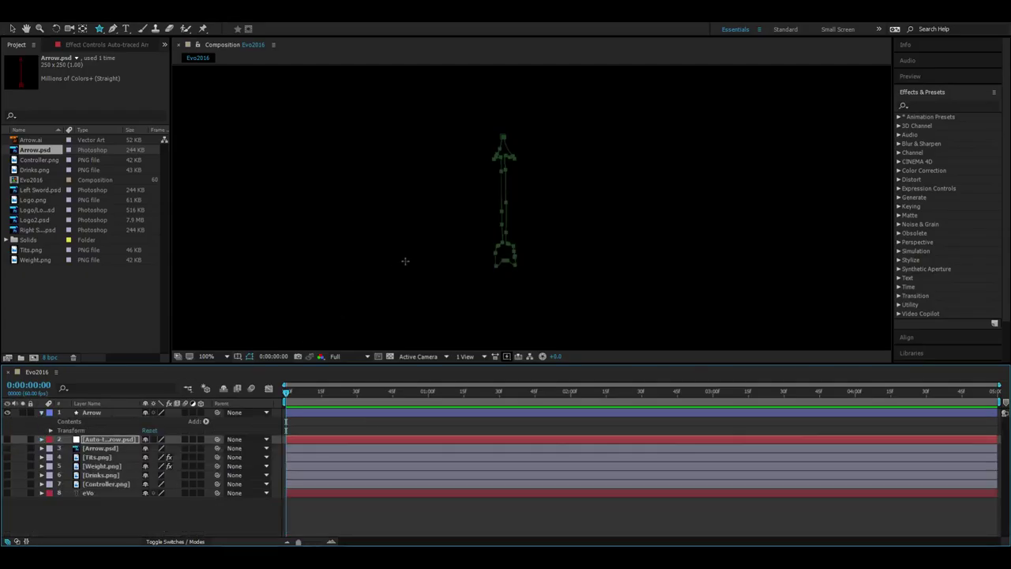
{"action": "left_click", "coordinate": [100, 413]}
{"action": "left_click", "coordinate": [205, 424]}
{"action": "left_click", "coordinate": [259, 241]}
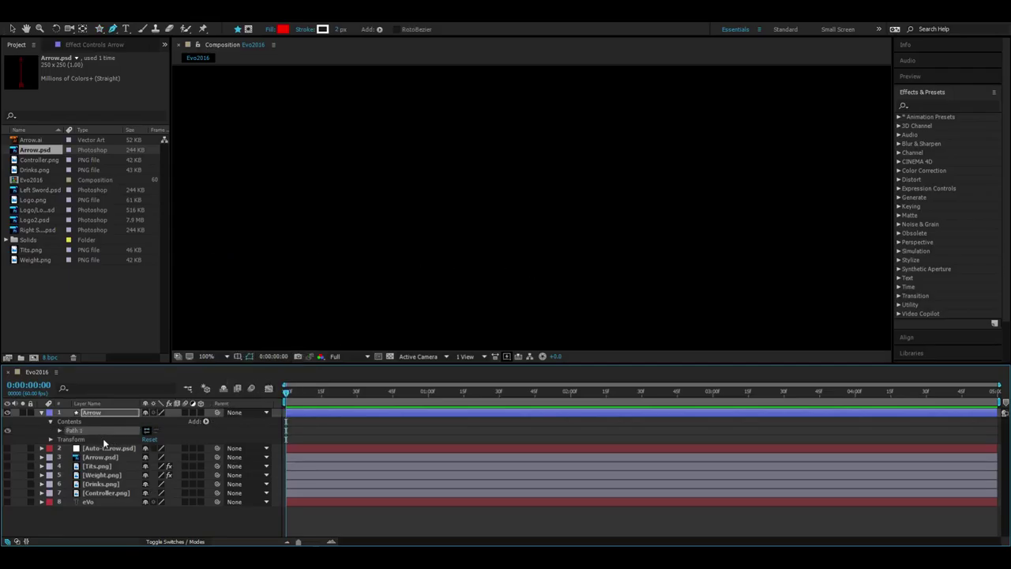
{"action": "left_click", "coordinate": [60, 430]}
{"action": "left_click", "coordinate": [80, 422]}
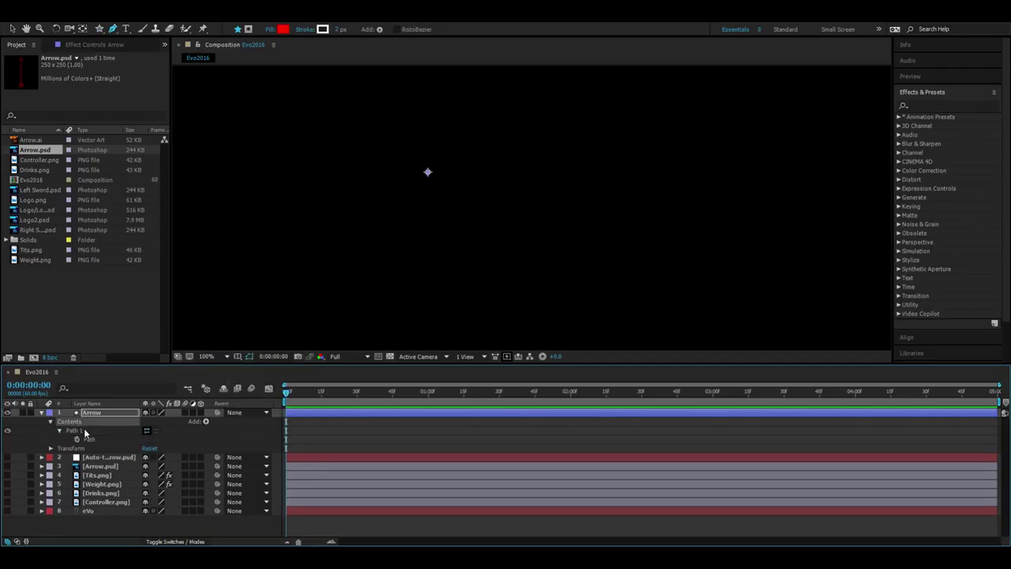
{"action": "key", "text": "Delete"}
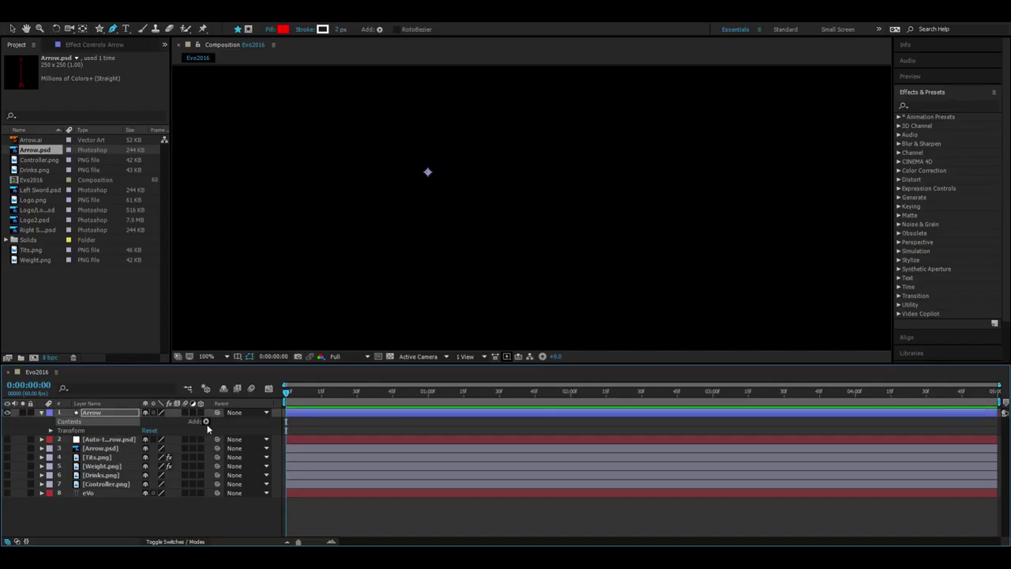
Add an empty Path to the Arrow shape layer's contents and paste the copied mask path into its Path property.
{"action": "left_click", "coordinate": [206, 423]}
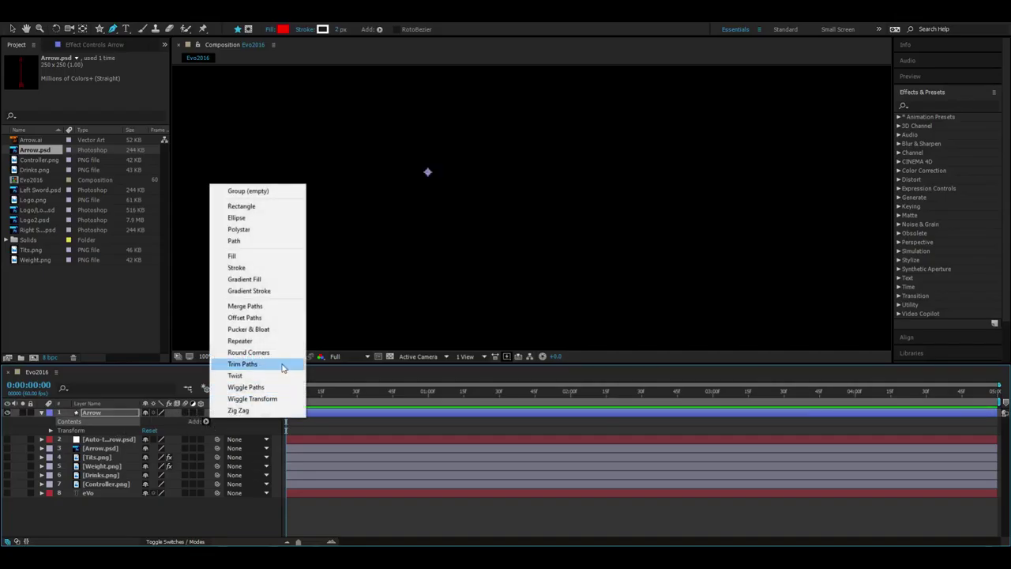
{"action": "left_click", "coordinate": [261, 240]}
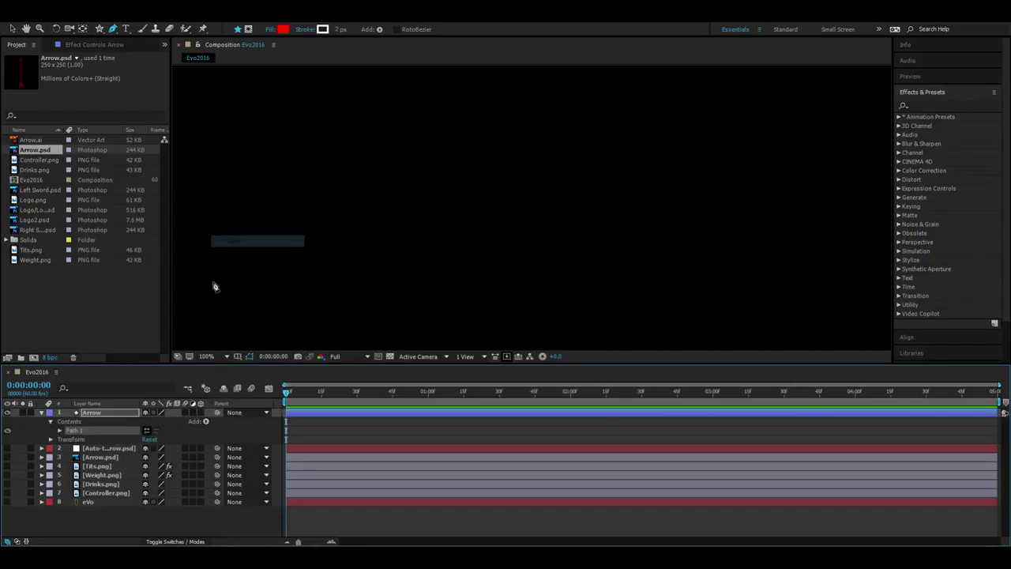
{"action": "left_click", "coordinate": [59, 429]}
{"action": "left_click", "coordinate": [89, 439]}
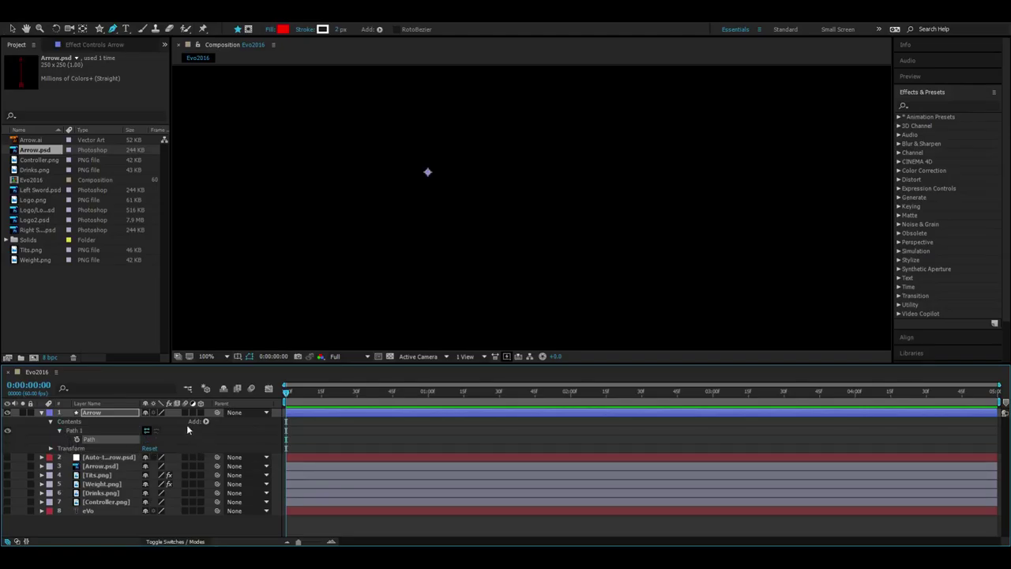
{"action": "left_click", "coordinate": [26, 16]}
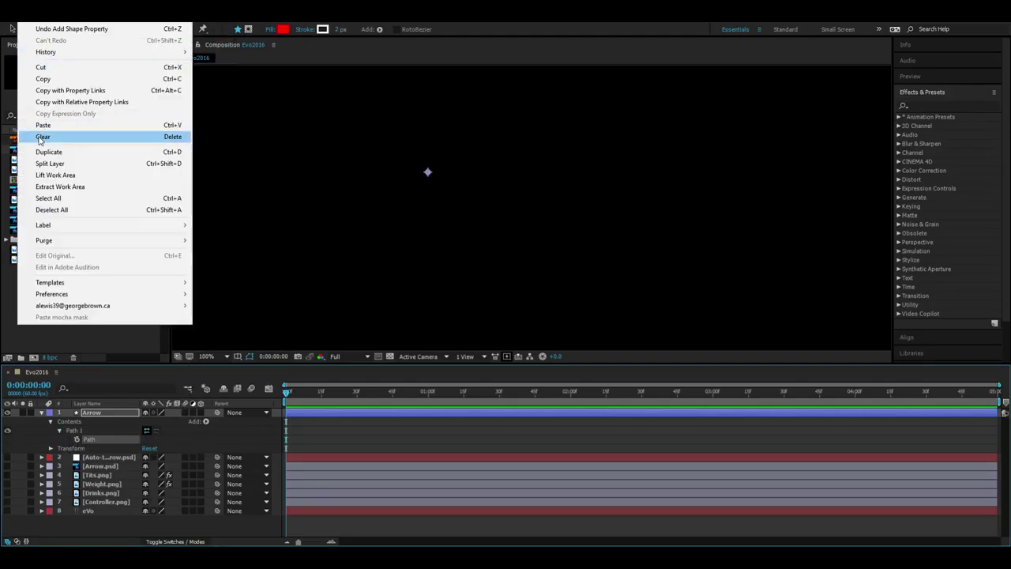
{"action": "left_click", "coordinate": [42, 125]}
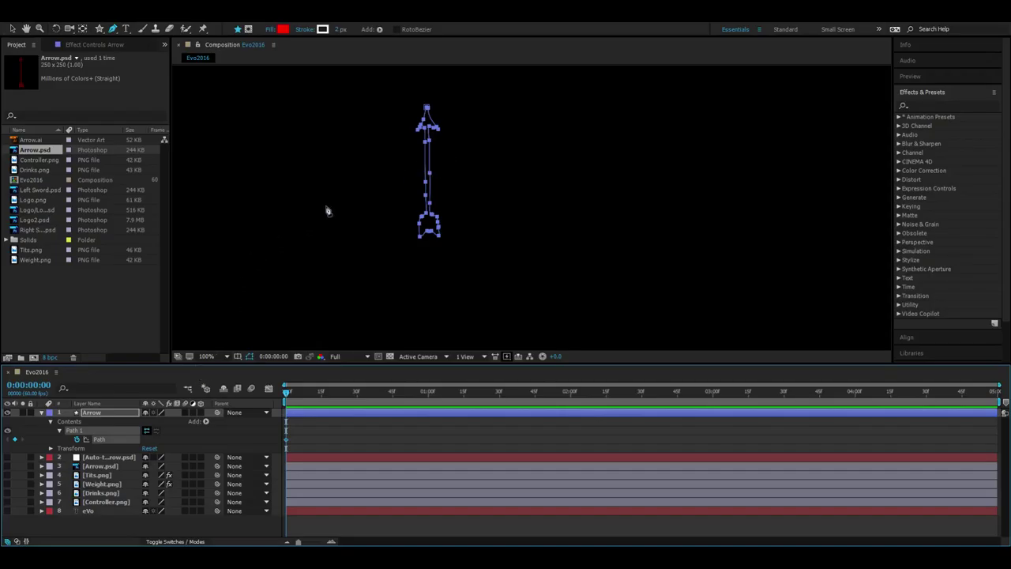
{"action": "left_click", "coordinate": [104, 413]}
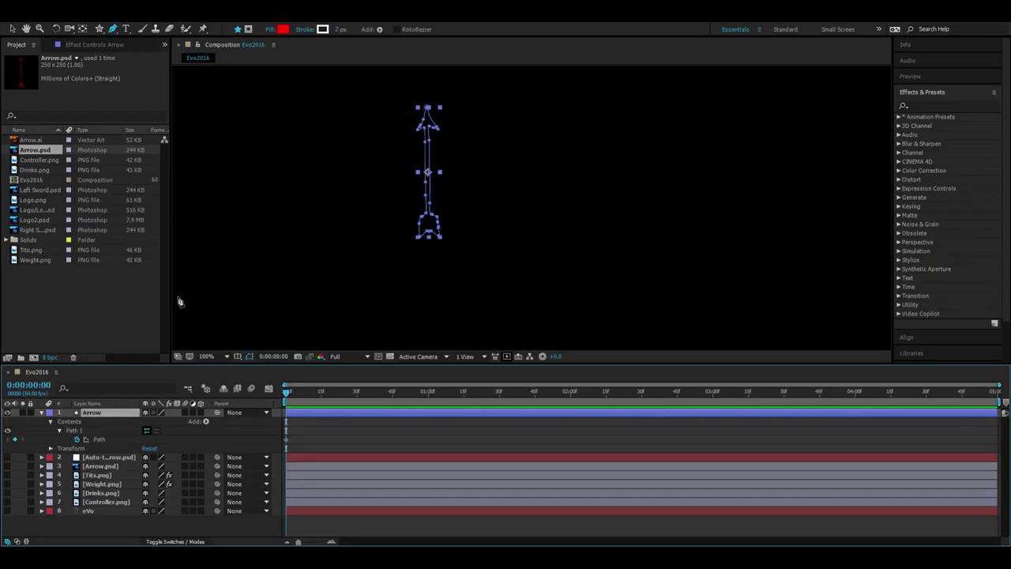
{"action": "left_click", "coordinate": [202, 412]}
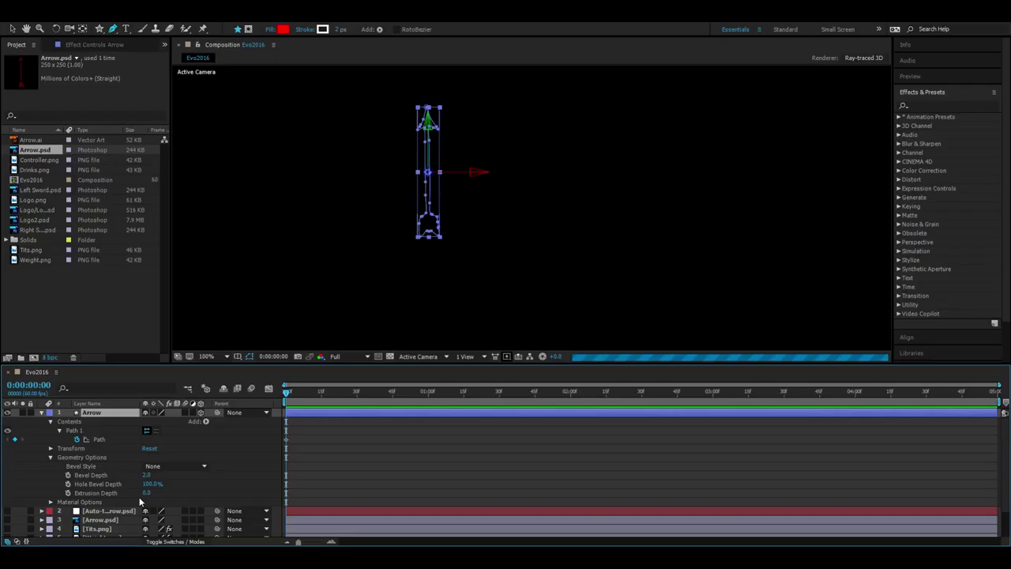
{"action": "left_click", "coordinate": [201, 413]}
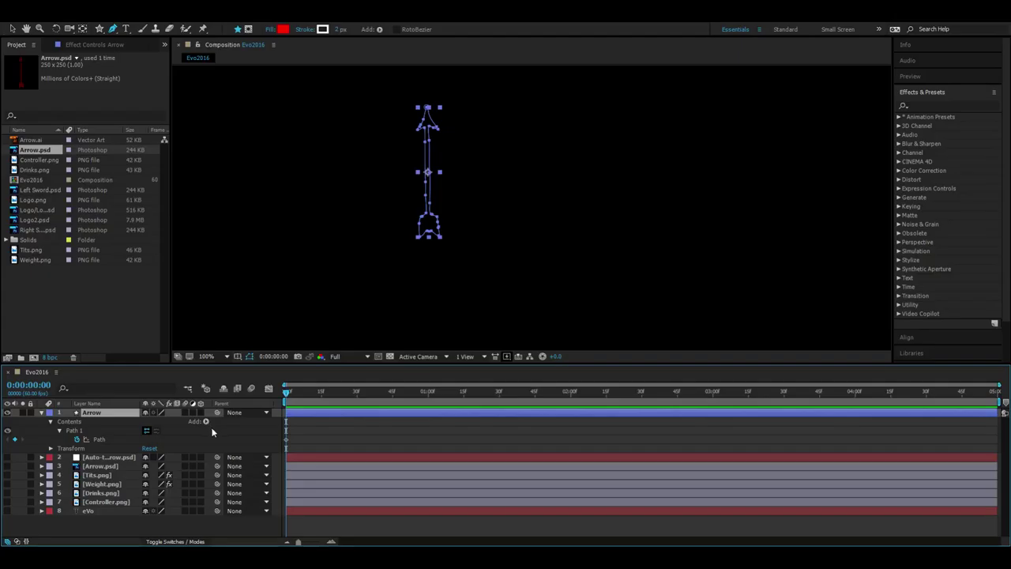
Add a red Fill to the Arrow shape layer's contents.
{"action": "left_click", "coordinate": [205, 421]}
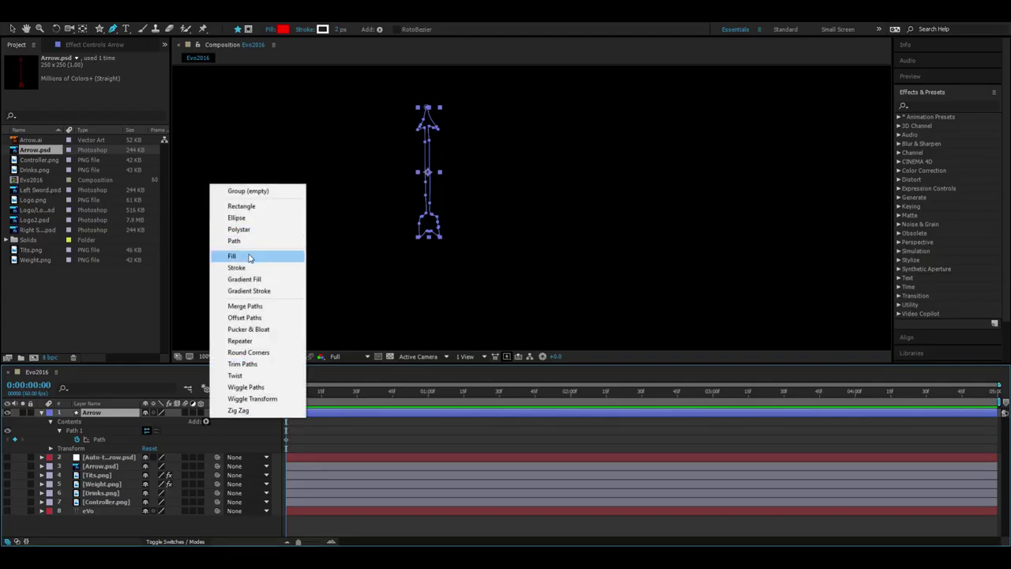
{"action": "left_click", "coordinate": [202, 420]}
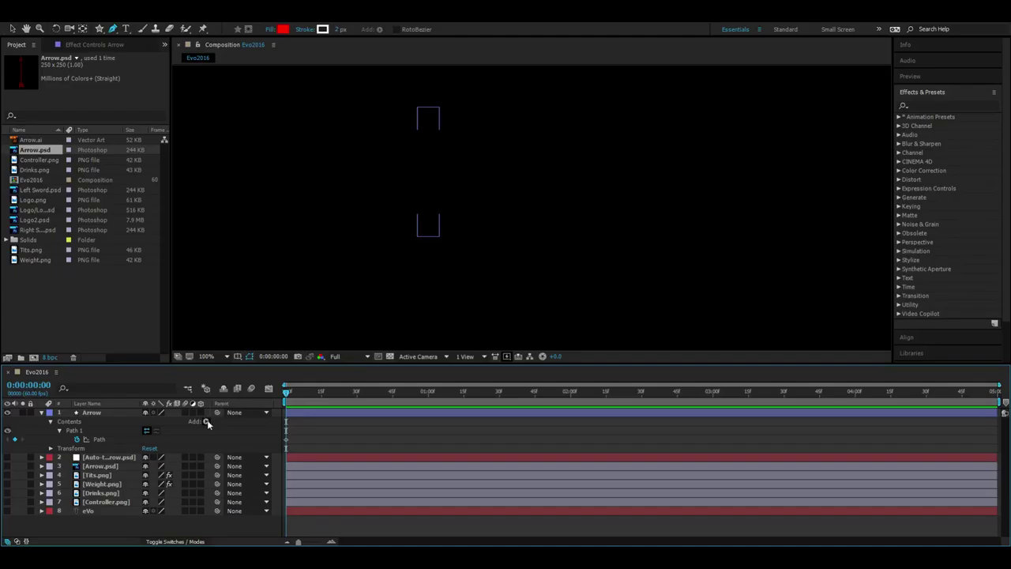
{"action": "left_click", "coordinate": [206, 420]}
{"action": "left_click", "coordinate": [231, 256]}
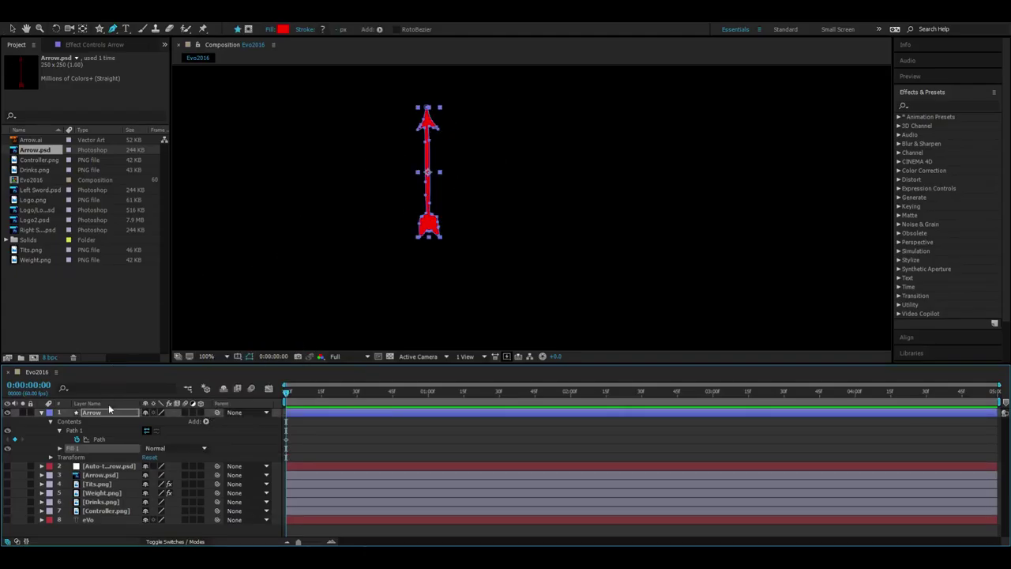
Make the Arrow shape layer 3D and set its Extrusion Depth to 23 in the geometry options.
{"action": "left_click", "coordinate": [118, 475]}
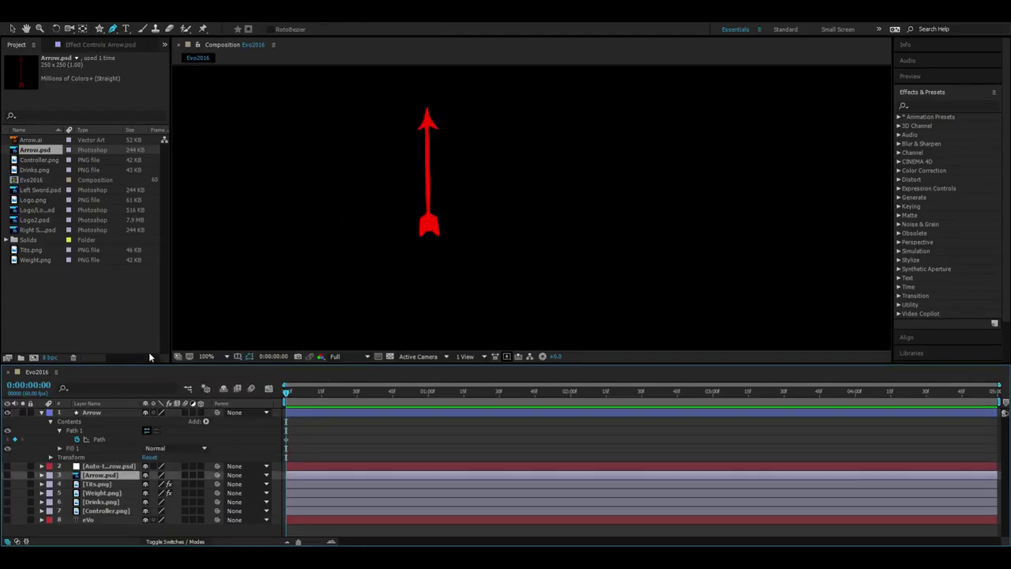
{"action": "left_click", "coordinate": [93, 413]}
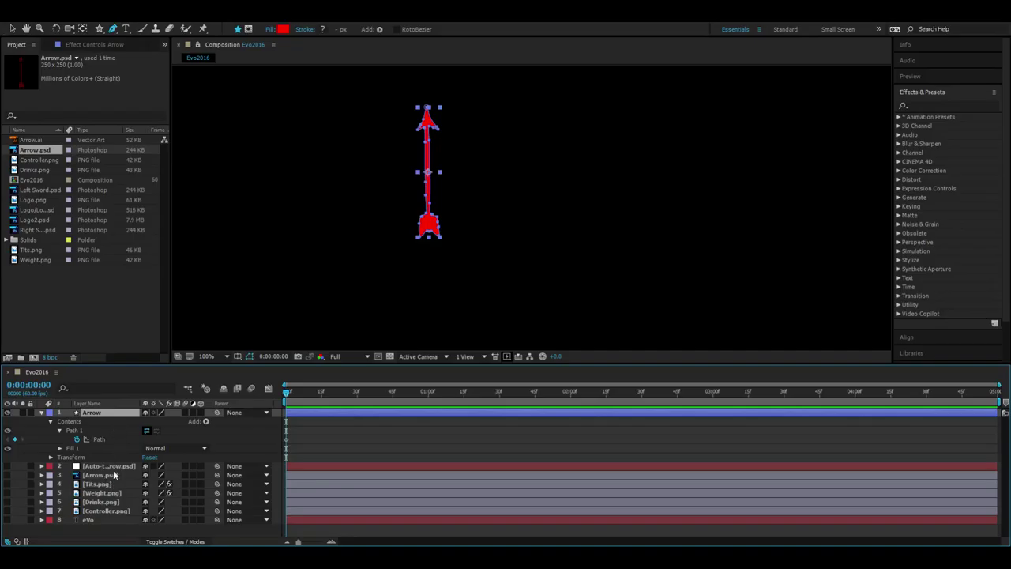
{"action": "left_click", "coordinate": [60, 431]}
{"action": "left_click", "coordinate": [50, 421]}
{"action": "left_click", "coordinate": [197, 412]}
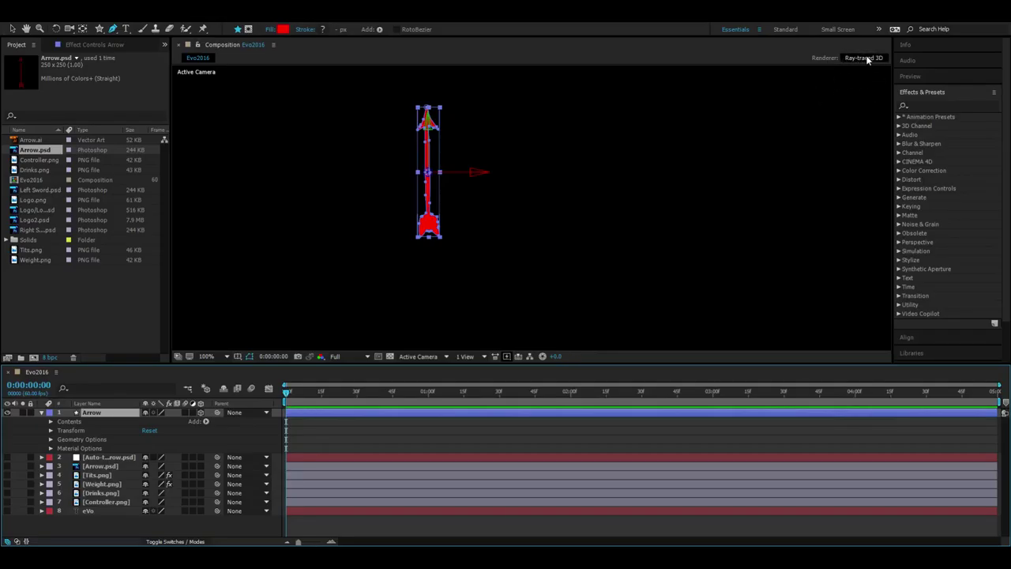
{"action": "left_click", "coordinate": [51, 440]}
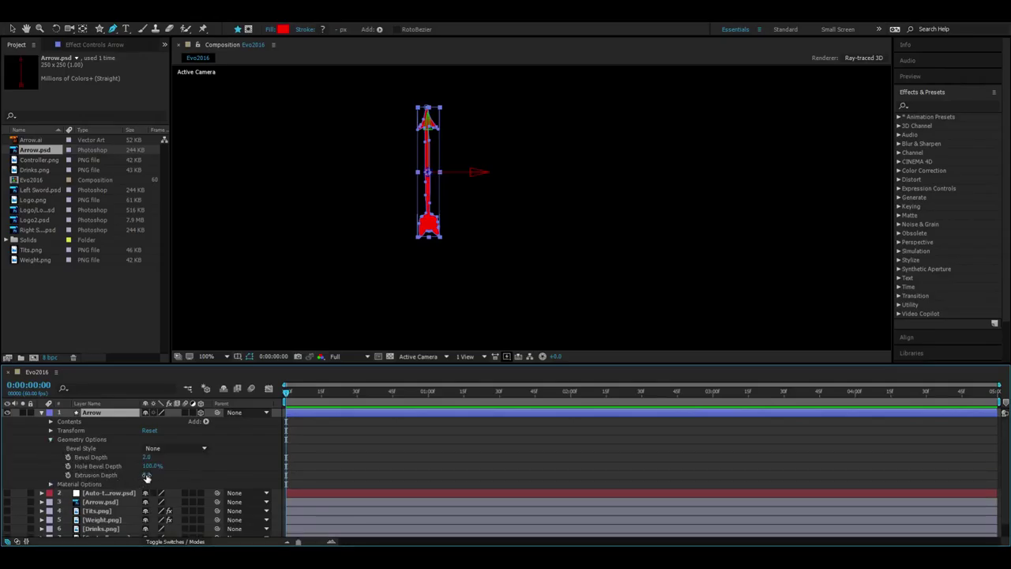
{"action": "left_click_drag", "start_coordinate": [147, 475], "coordinate": [161, 479]}
Rotate the extruded Arrow layer around its vertical axis with the Rotation tool to show its depth.
{"action": "key", "text": "w"}
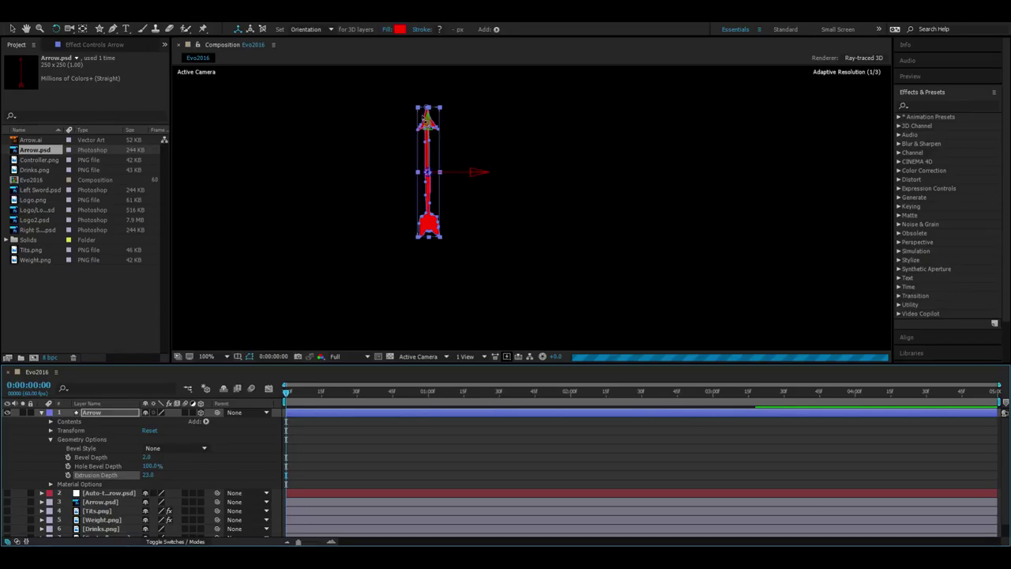
{"action": "left_click_drag", "start_coordinate": [425, 120], "coordinate": [462, 121]}
{"action": "key", "text": "v"}
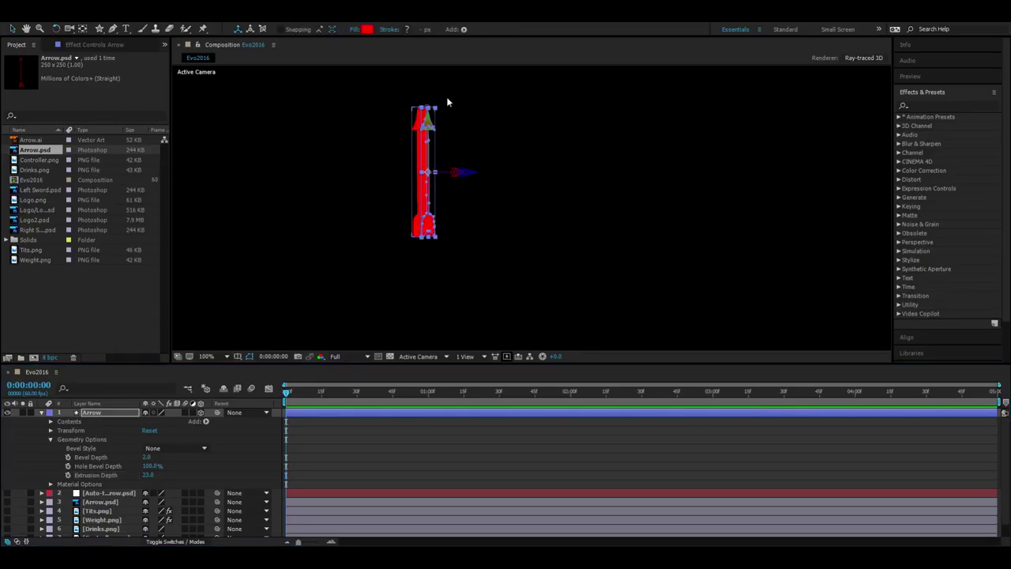
{"action": "key", "text": "w"}
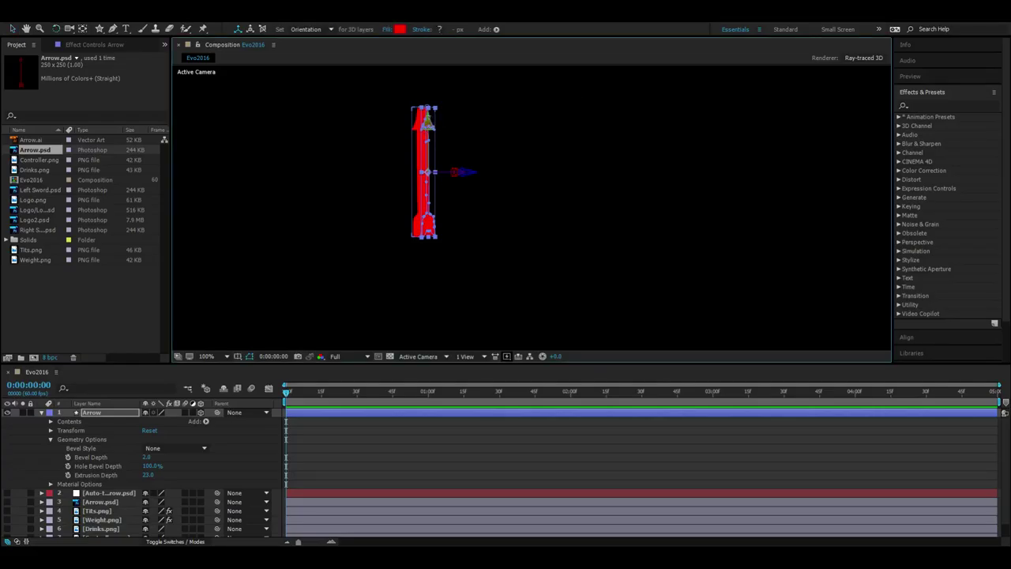
{"action": "left_click_drag", "start_coordinate": [427, 122], "coordinate": [276, 163]}
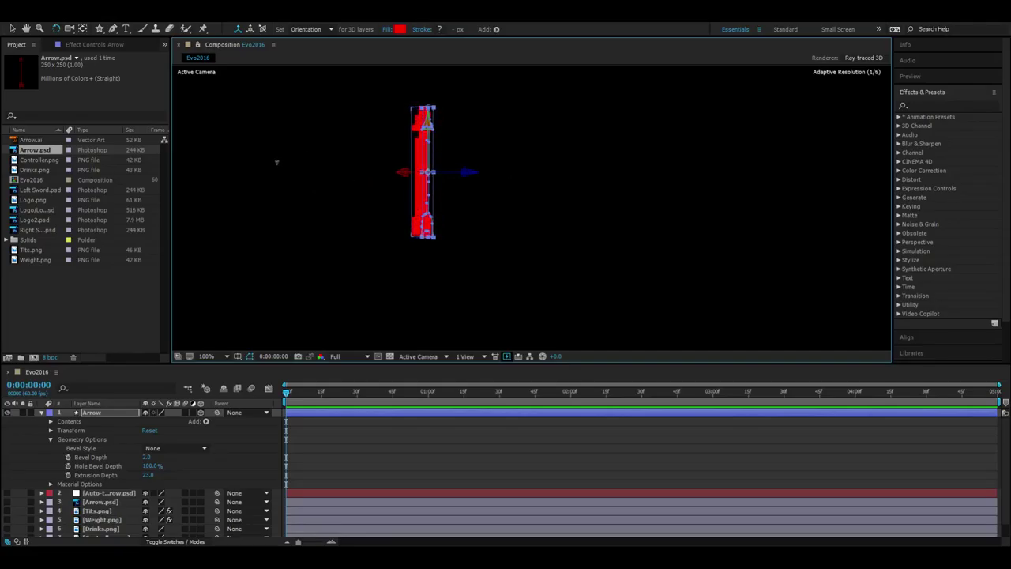